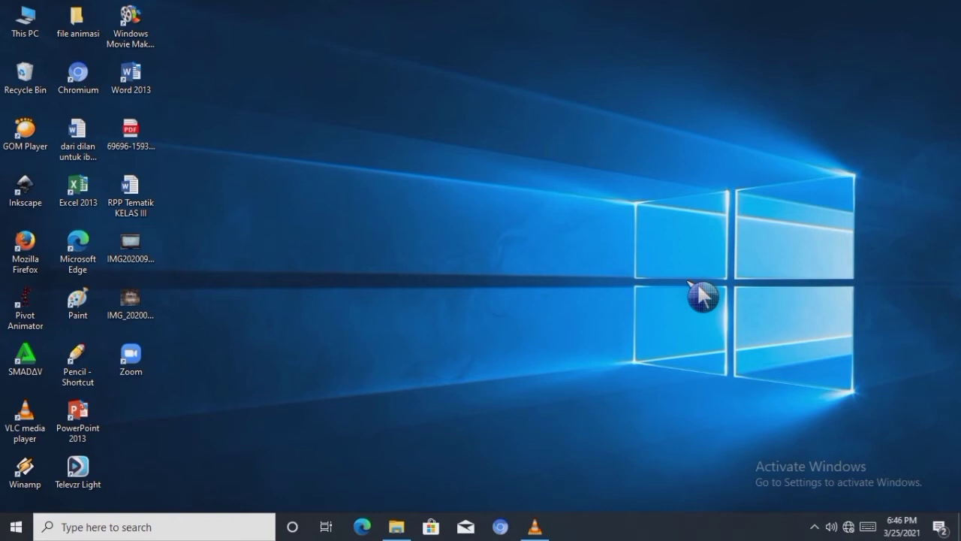
right_click(511, 226)
click(549, 272)
right_click(418, 163)
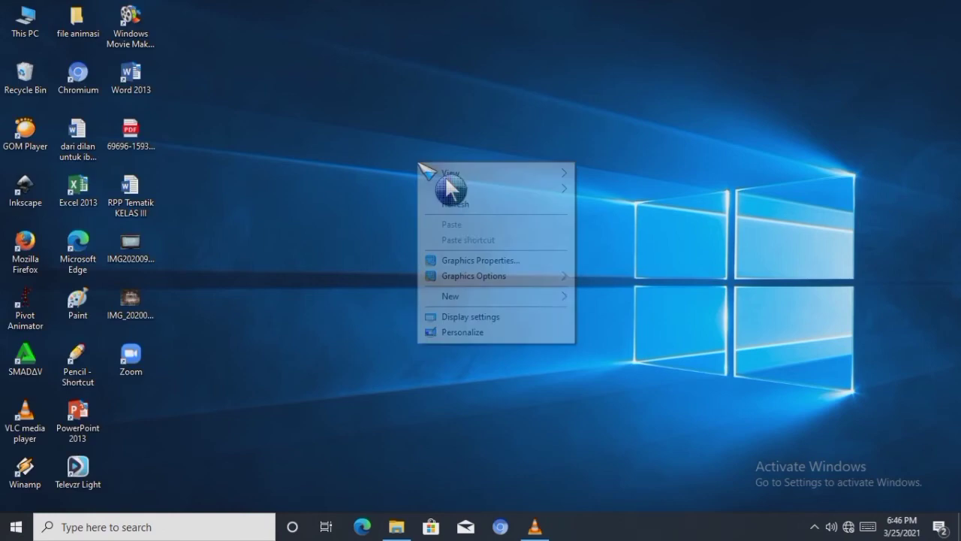
click(472, 204)
right_click(414, 130)
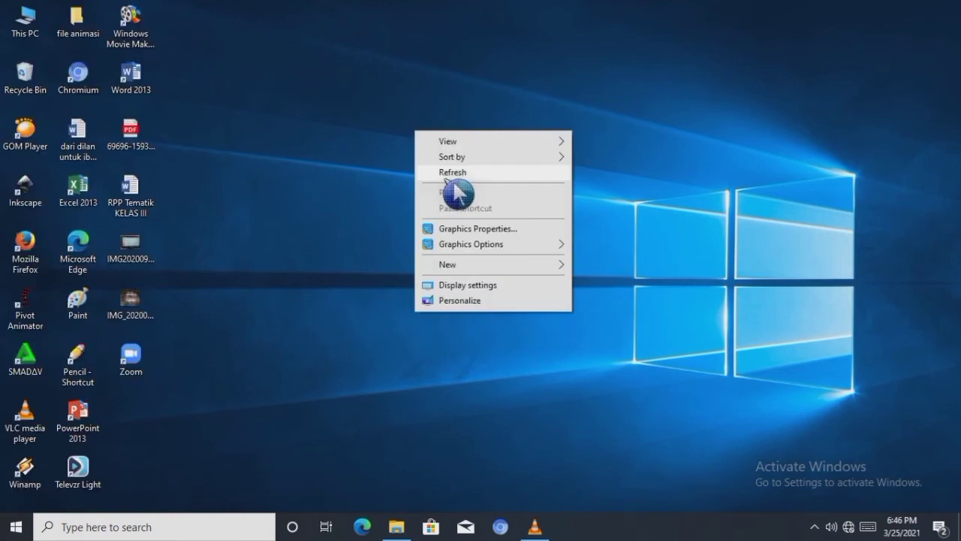
click(454, 172)
right_click(430, 91)
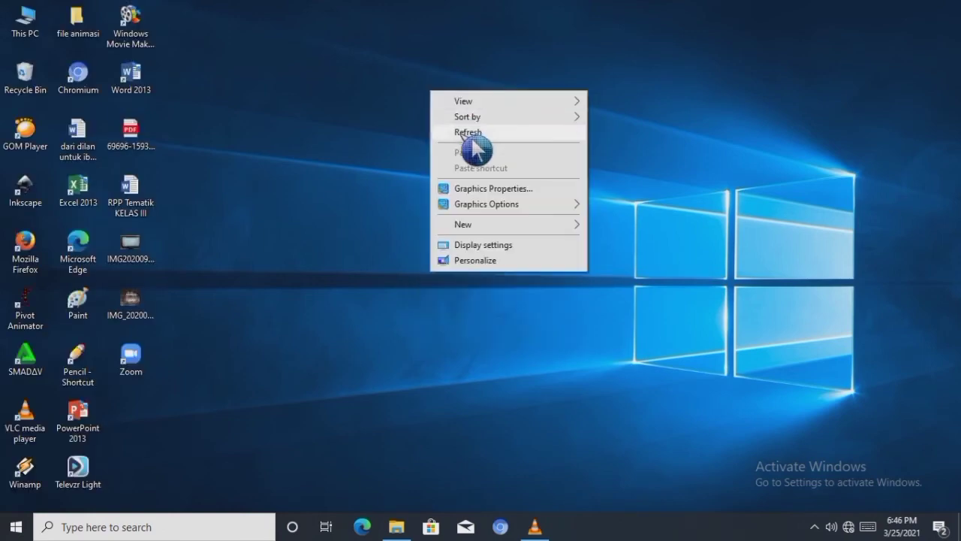
click(466, 132)
right_click(461, 133)
click(476, 175)
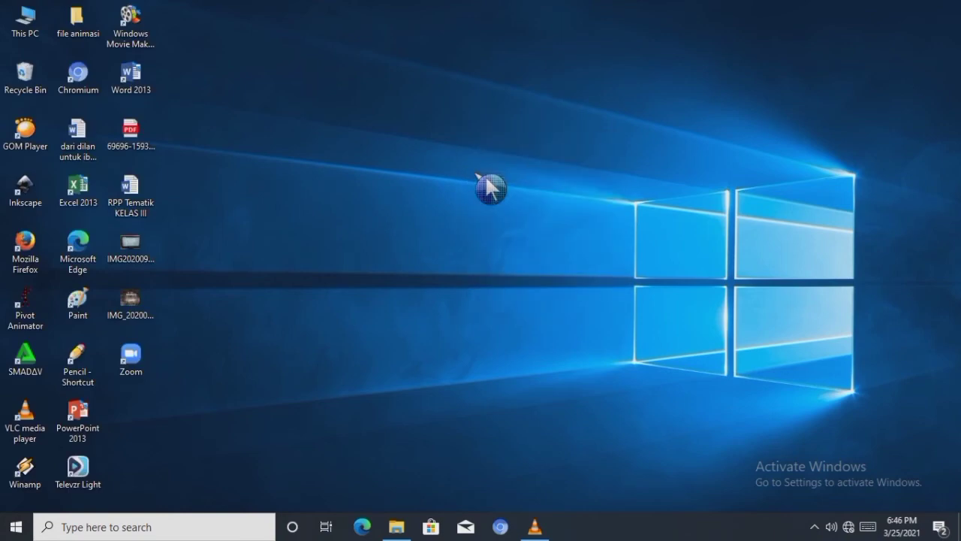
right_click(487, 182)
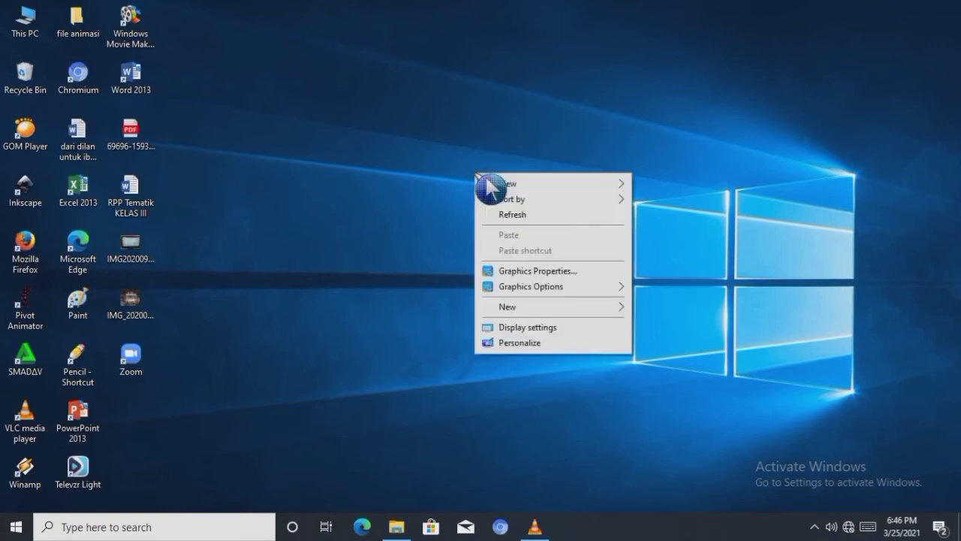
click(510, 214)
right_click(451, 152)
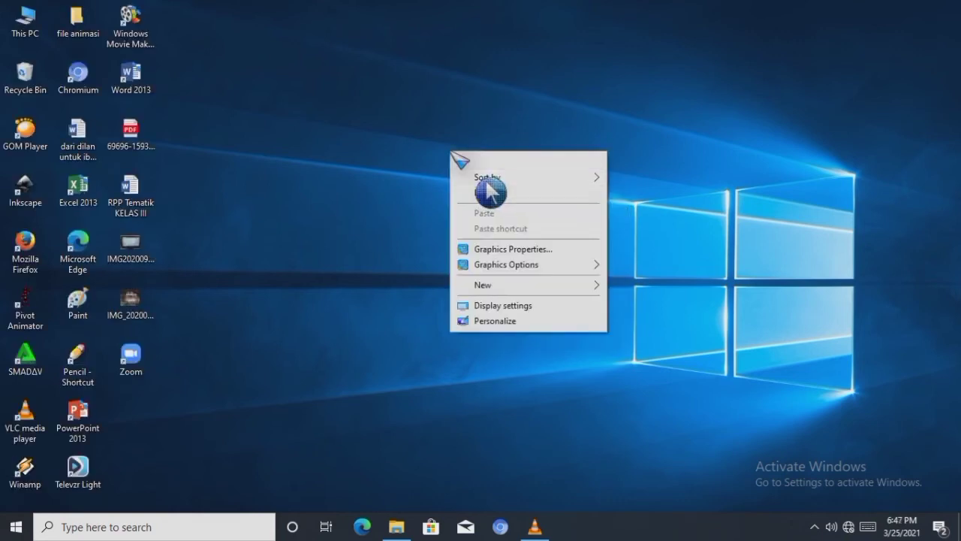
click(480, 192)
right_click(422, 116)
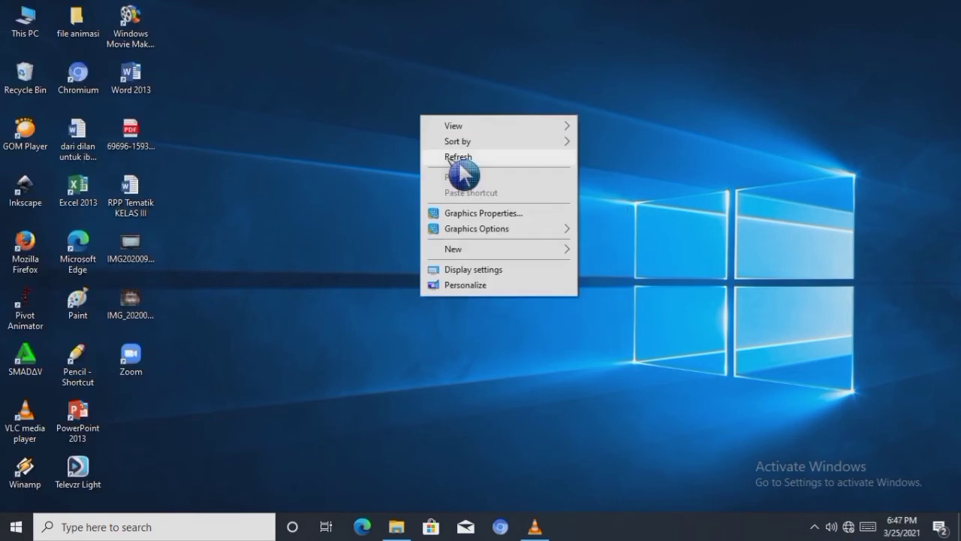
click(455, 156)
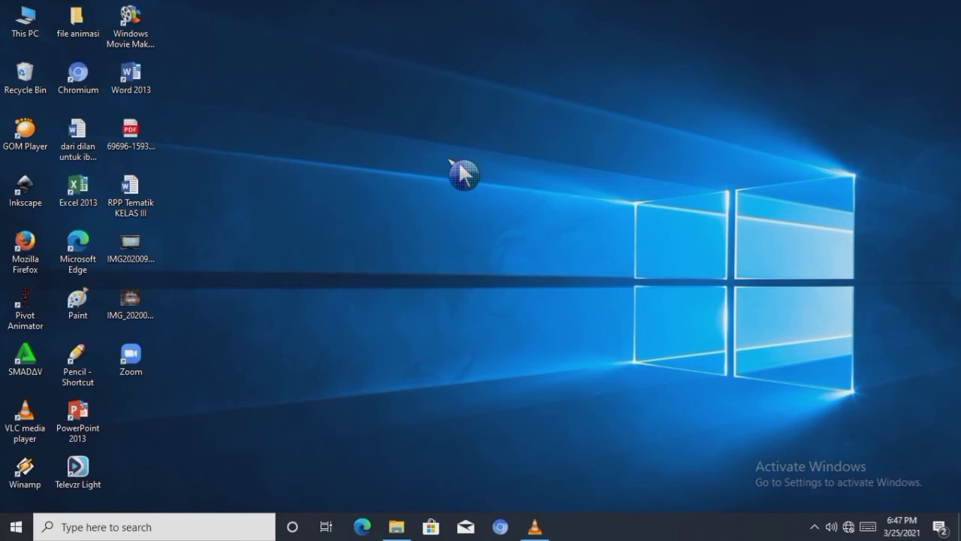
right_click(449, 159)
click(478, 200)
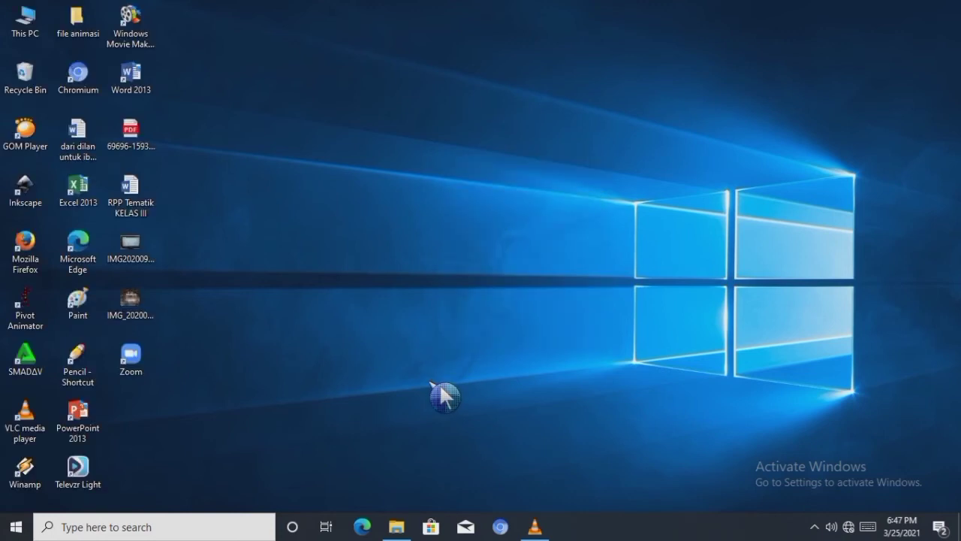
- Open Word 2013, create a blank document and dismiss the Microsoft Office Activation Wizard
click(158, 89)
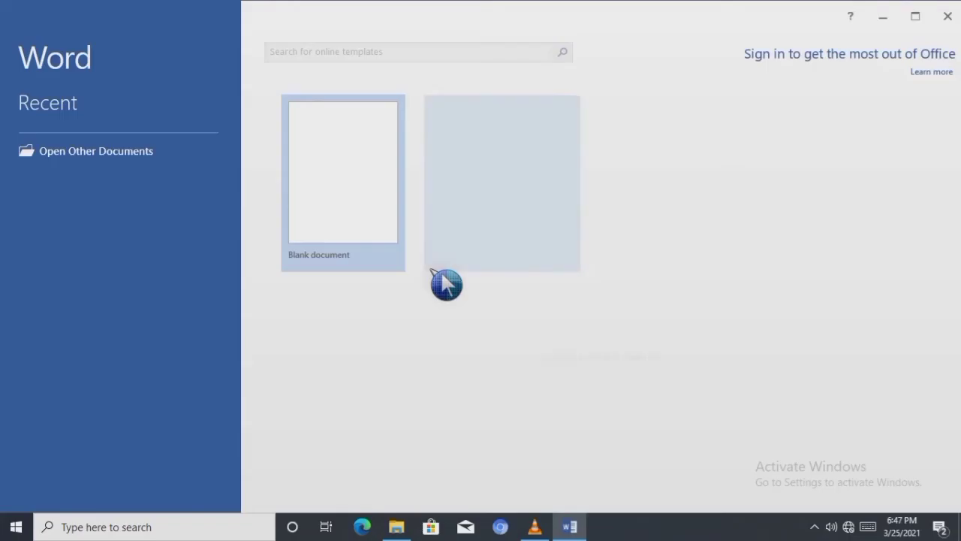
click(371, 220)
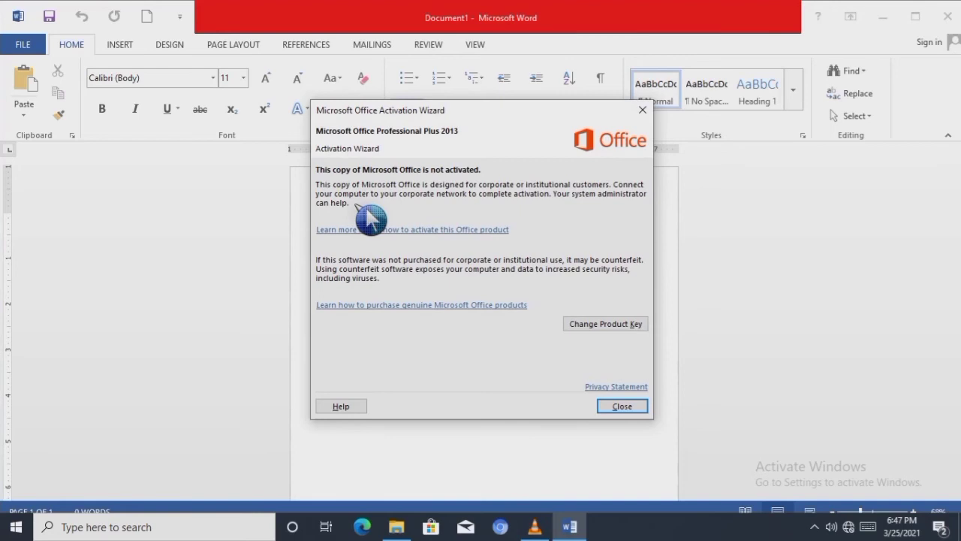
click(616, 409)
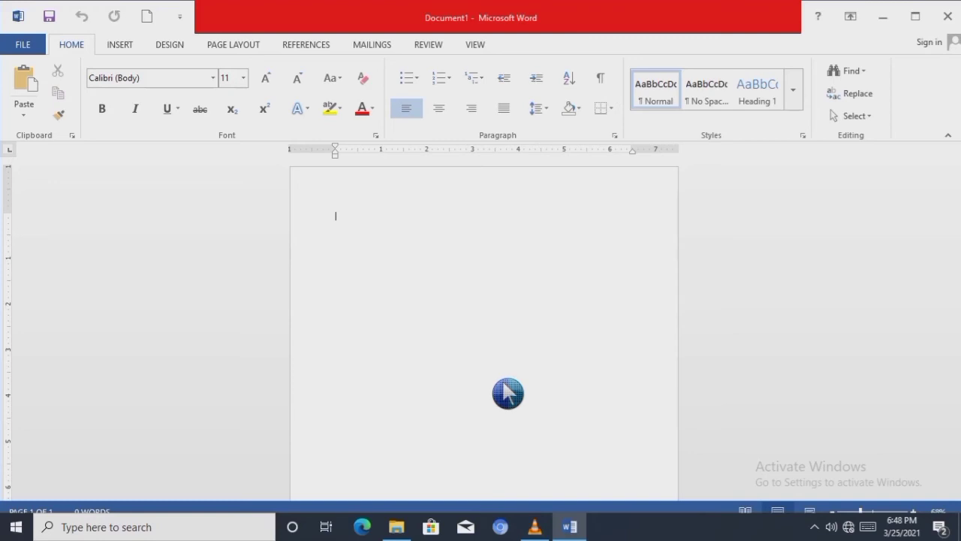
- Insert a table with five columns and four rows at the start of the blank document
click(120, 45)
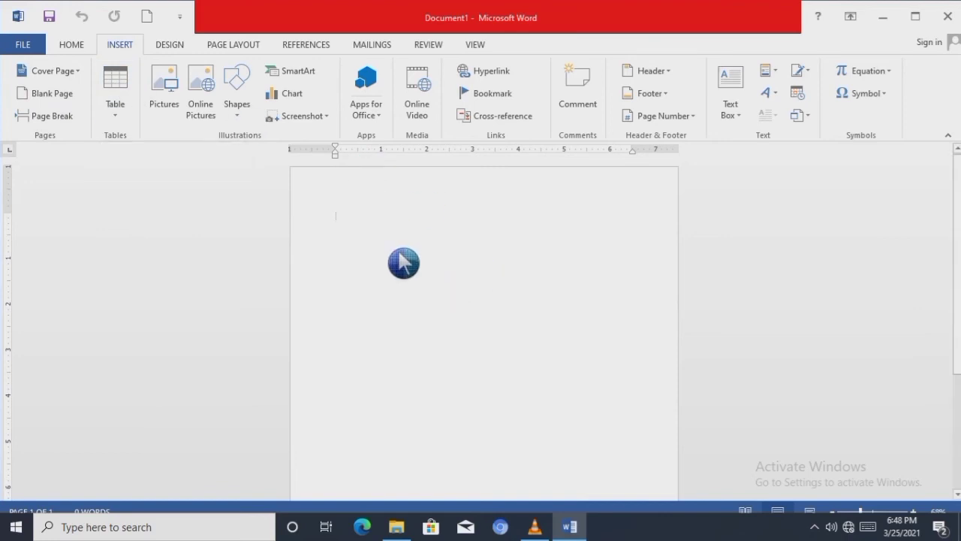
click(116, 90)
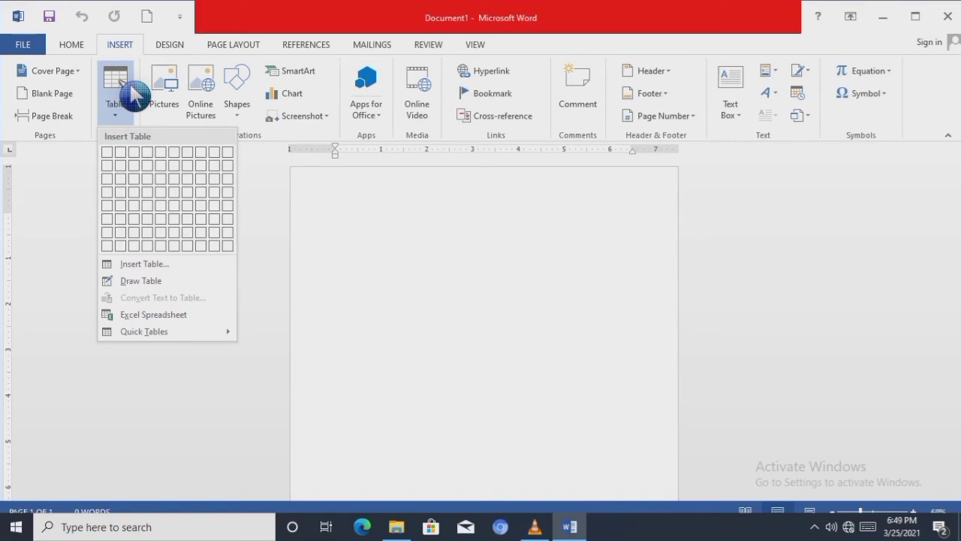
click(161, 193)
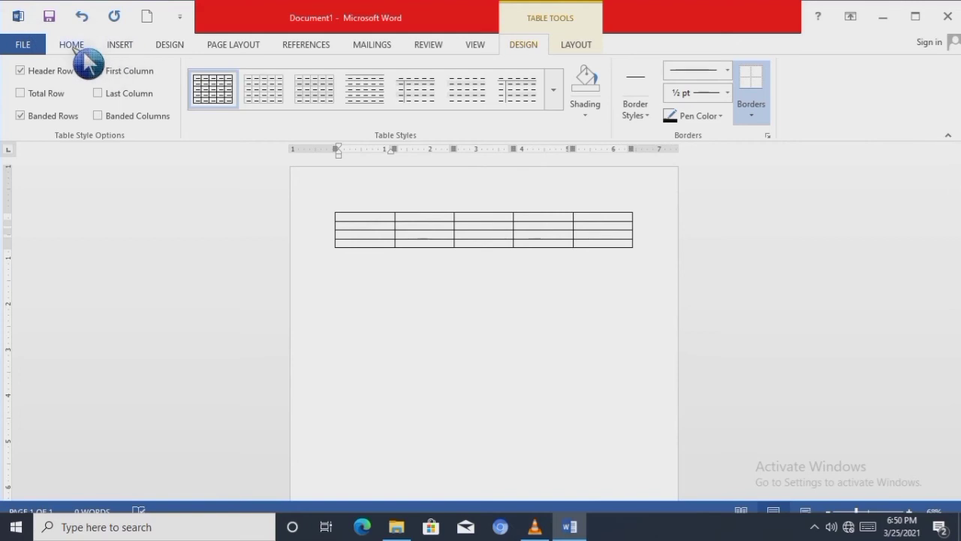
click(121, 47)
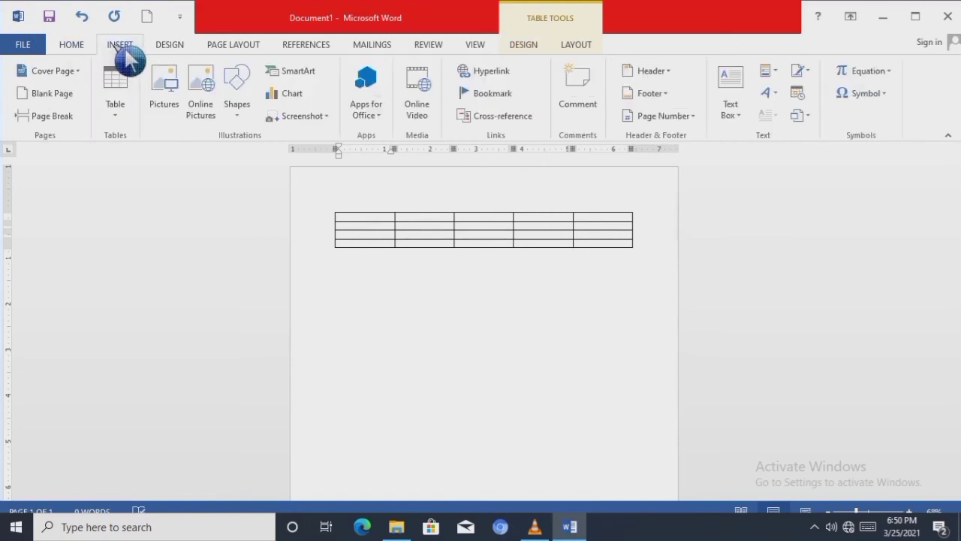
click(115, 112)
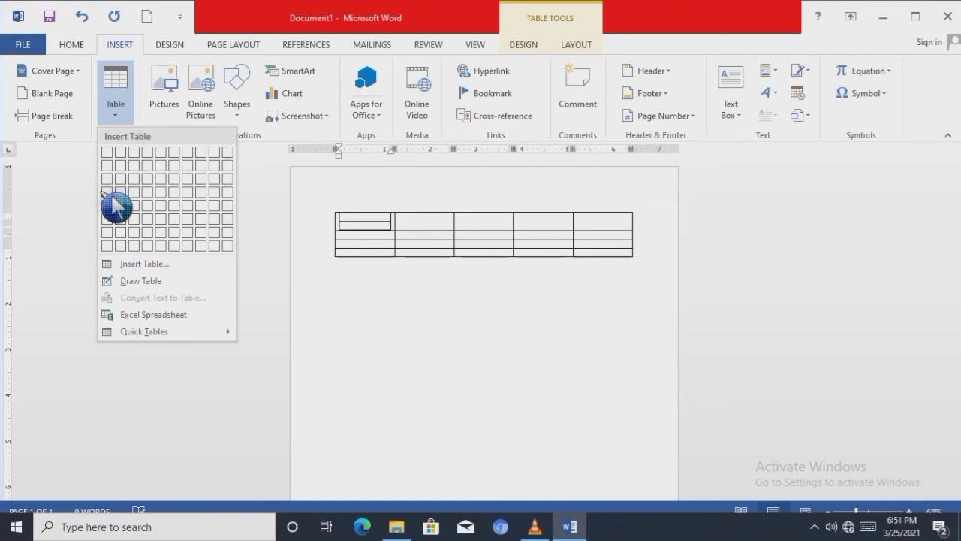
click(126, 88)
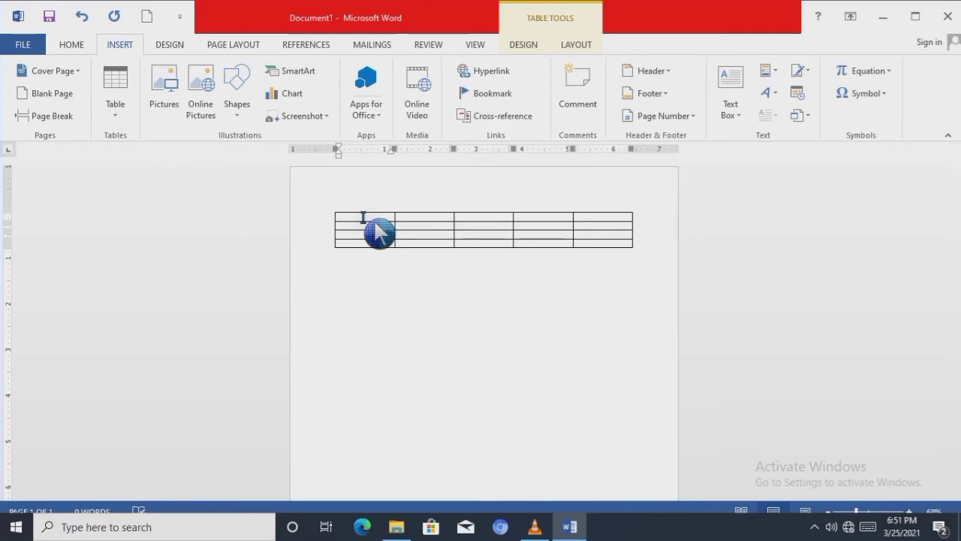
- Try to draw vertical lines through the first and third table columns using the single solid line style
click(523, 45)
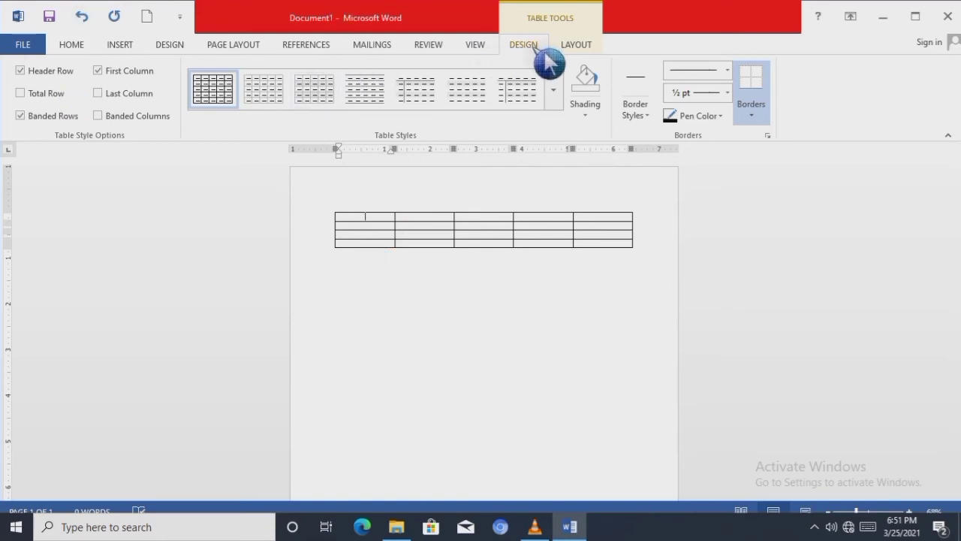
click(706, 75)
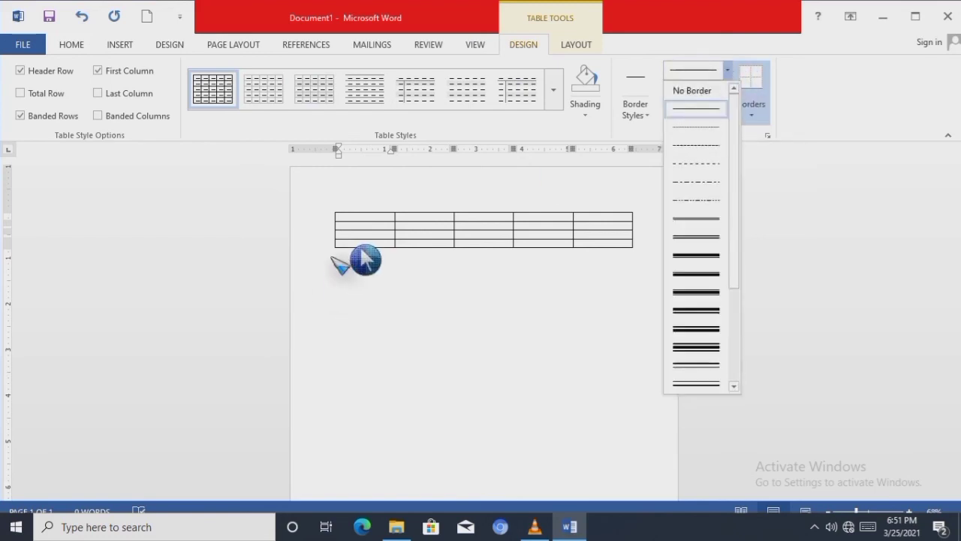
click(687, 109)
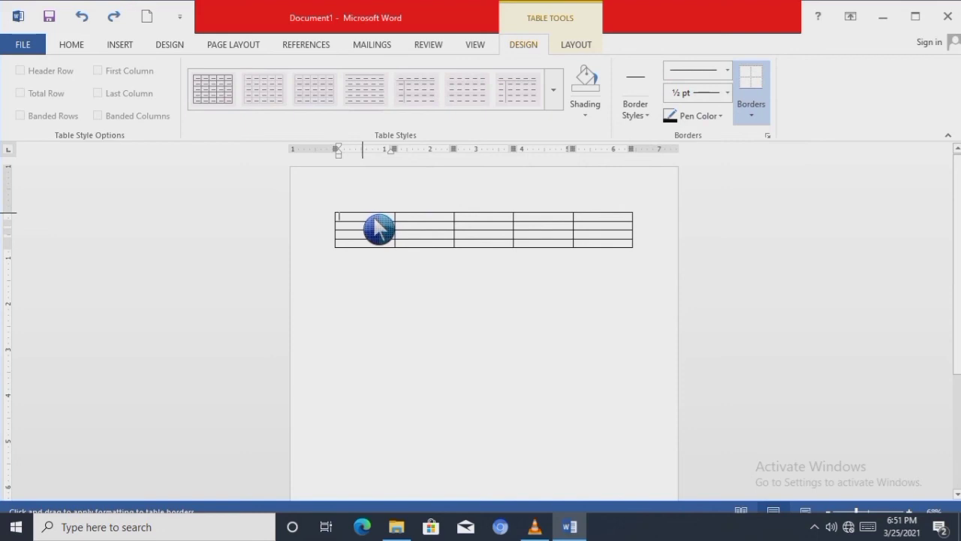
drag(362, 214, 362, 249)
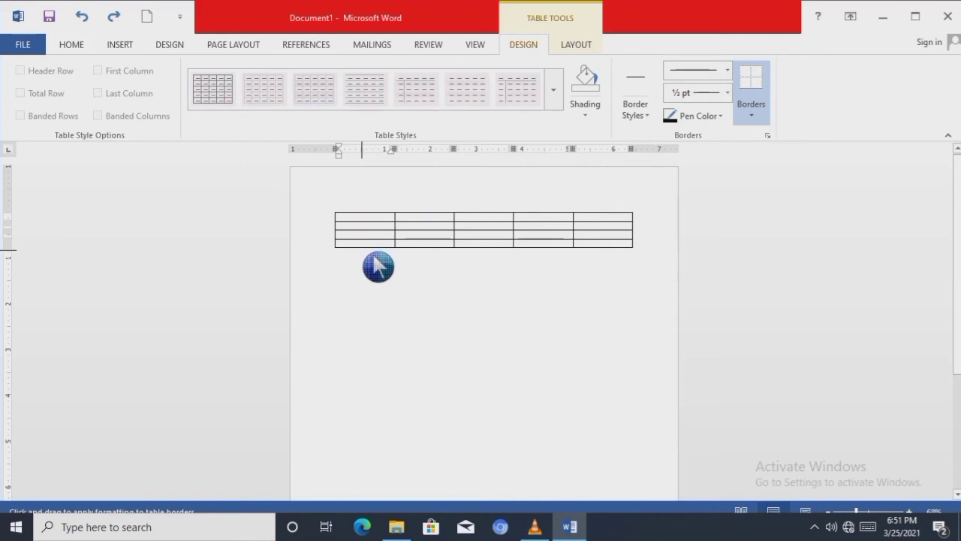
drag(362, 213, 362, 245)
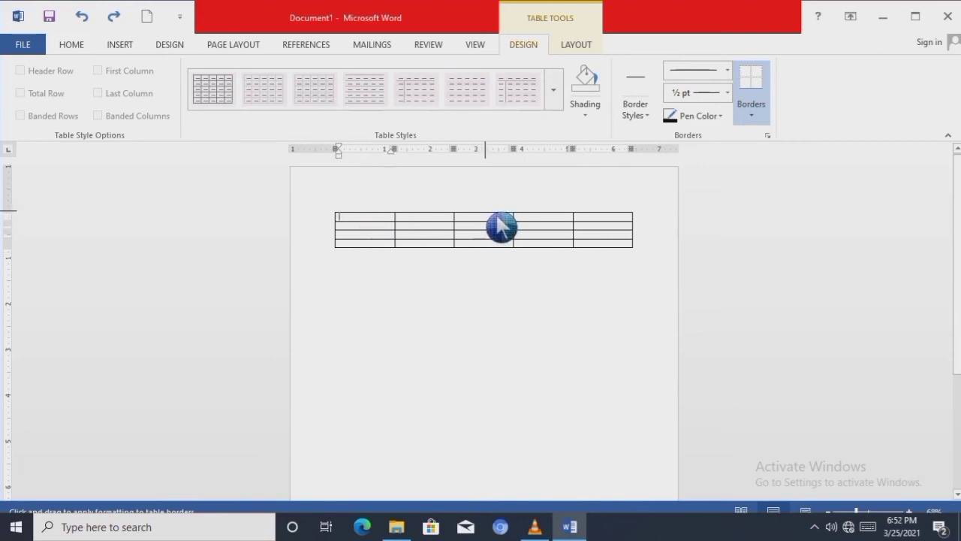
drag(497, 217, 497, 262)
drag(487, 215, 487, 263)
- Set the border pen color to black and try to draw extra lines down the first column and across the table
click(705, 118)
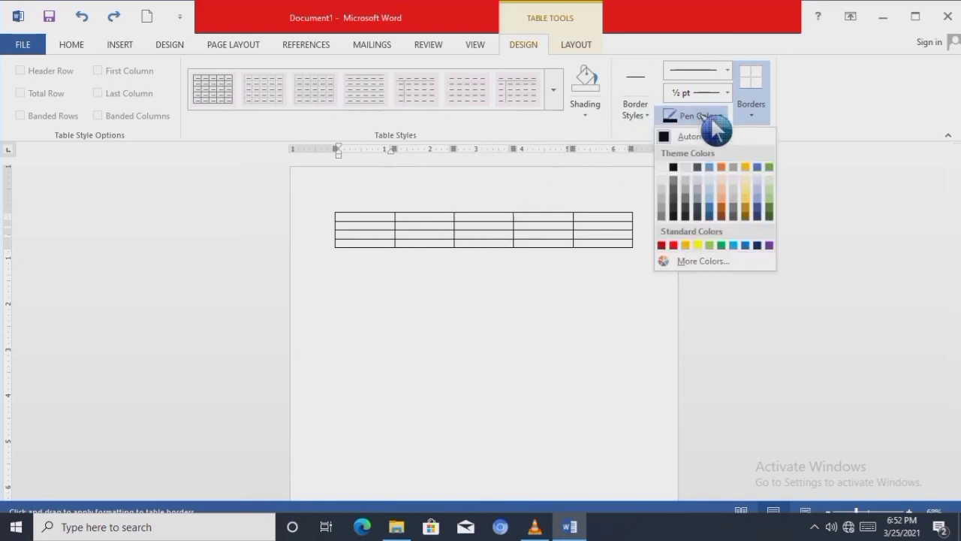
click(673, 166)
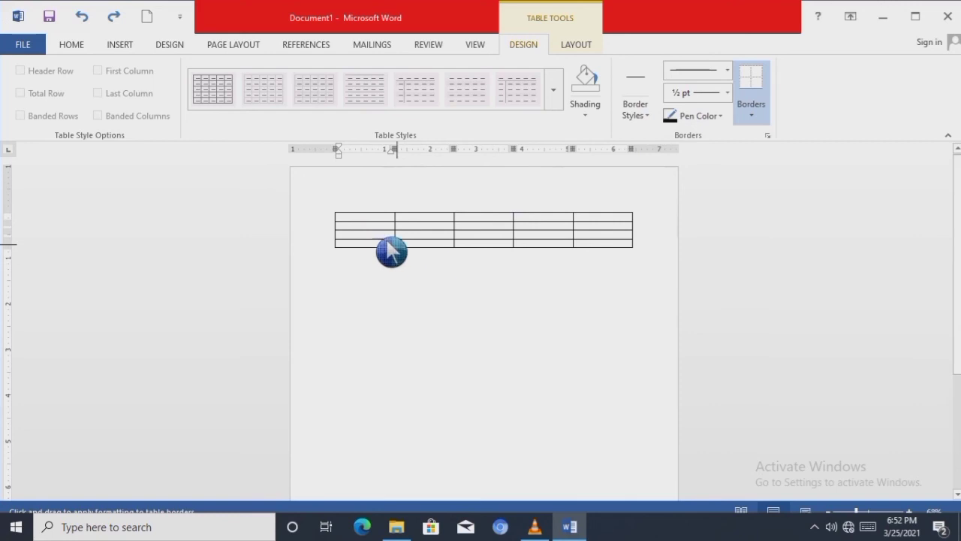
drag(368, 214, 369, 254)
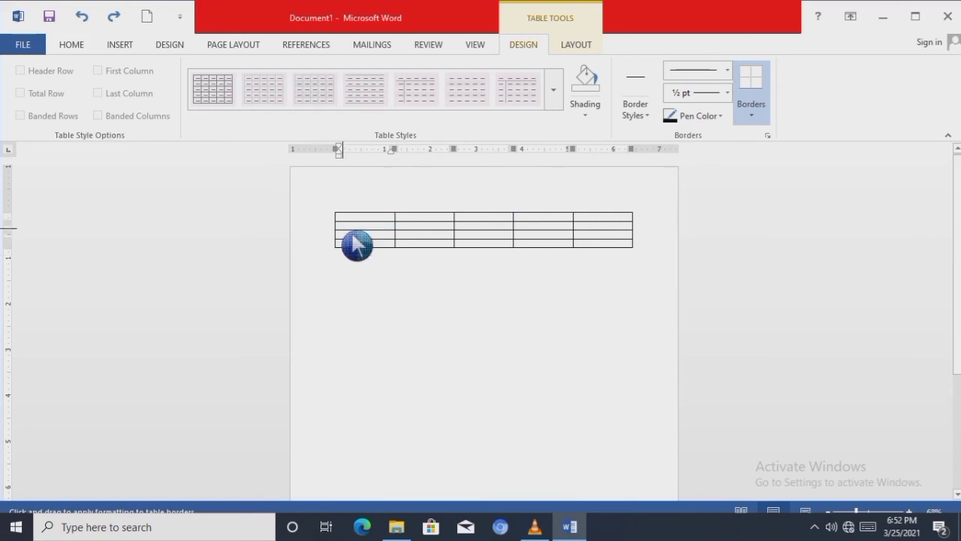
drag(336, 224, 631, 223)
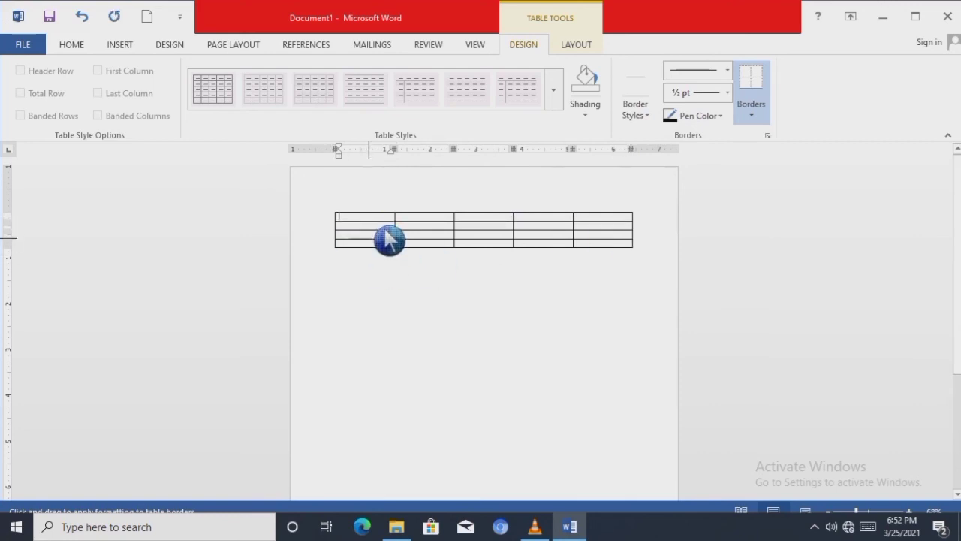
mouse_move(371, 215)
mouse_down()
mouse_move(377, 266)
mouse_move(365, 216)
mouse_move(359, 246)
mouse_up()
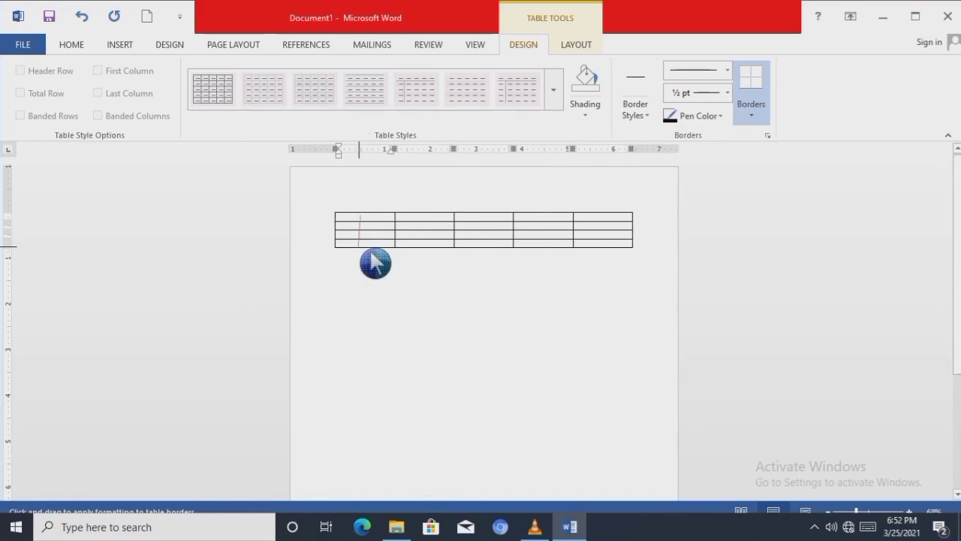
- Check the border styles and border options, and try again to draw a vertical line in the first column
click(643, 115)
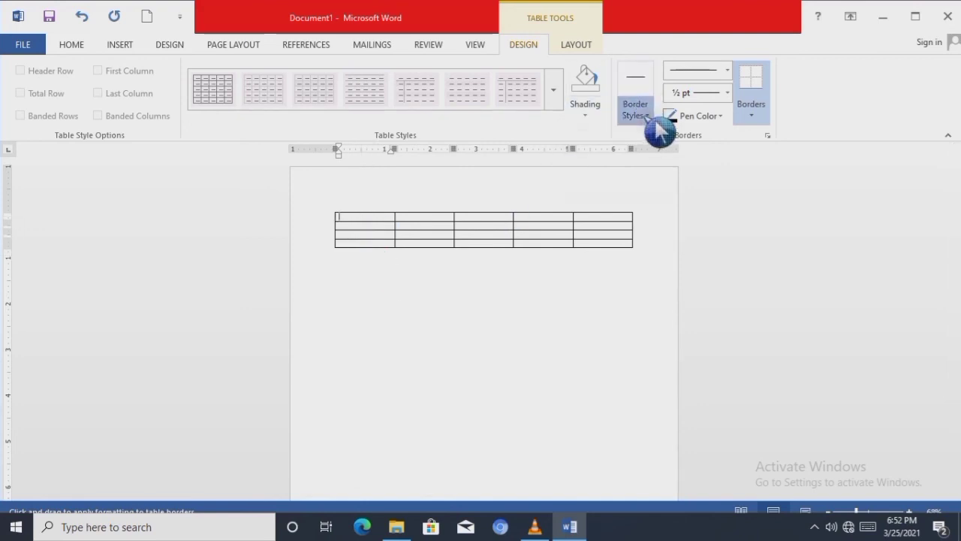
click(589, 162)
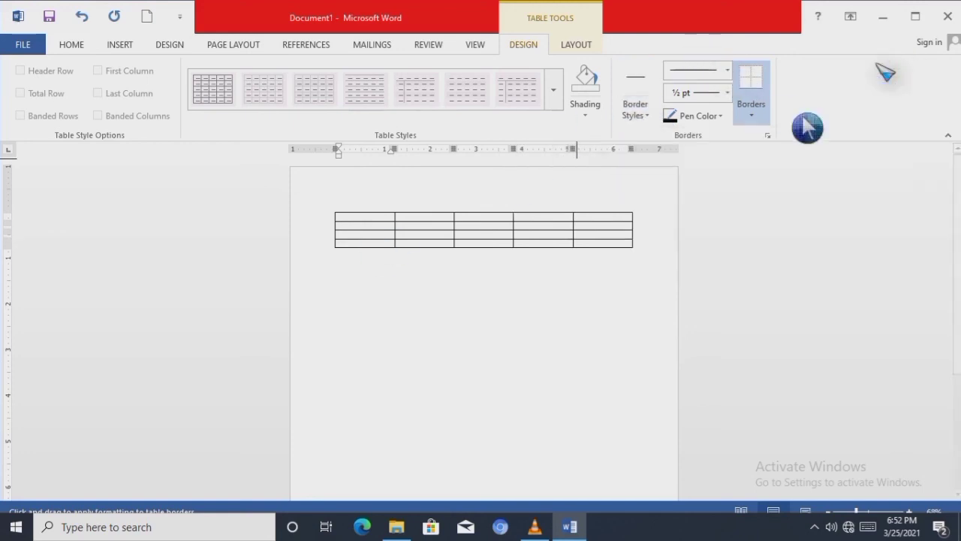
click(752, 114)
click(706, 184)
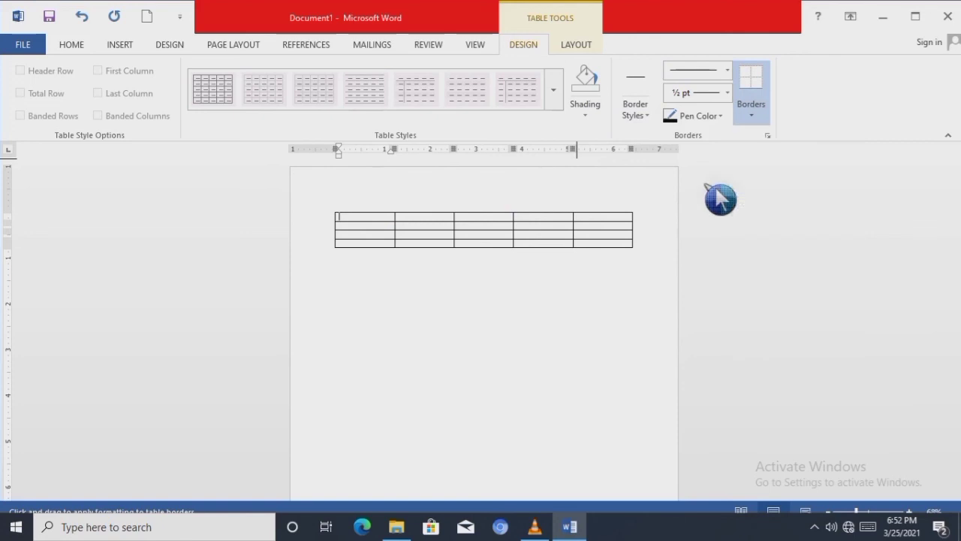
click(362, 212)
drag(380, 231, 375, 265)
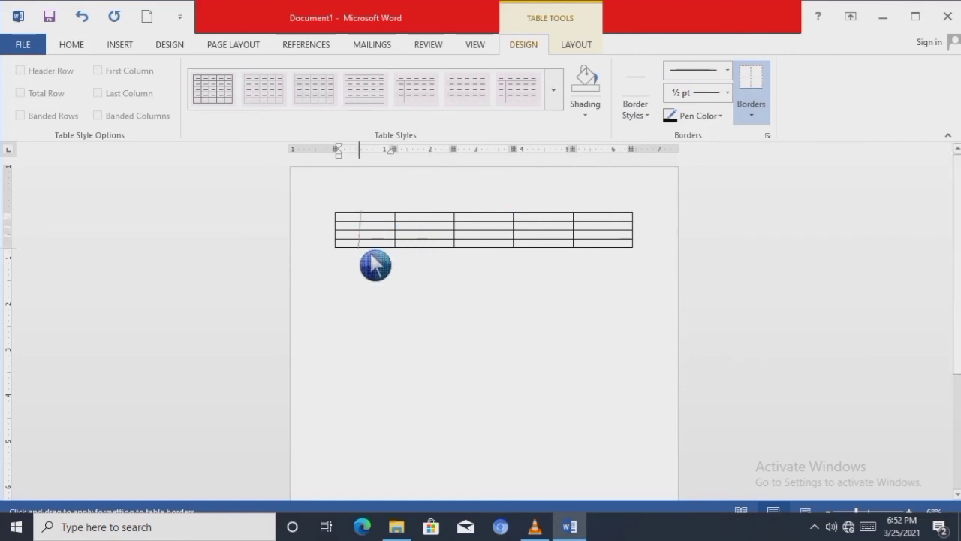
- Check the table's layout options, and retry drawing a dividing line down the middle of the first column
click(590, 46)
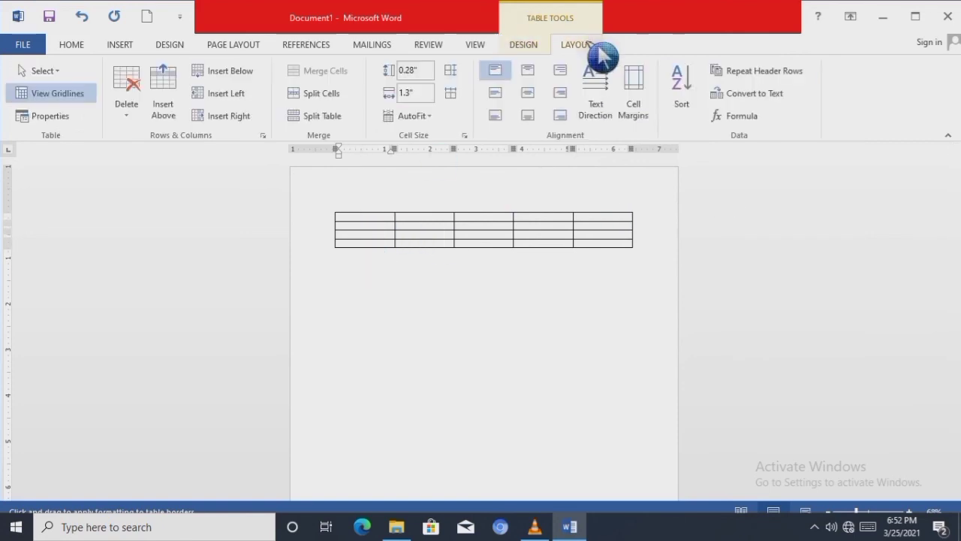
click(529, 45)
drag(364, 219, 365, 254)
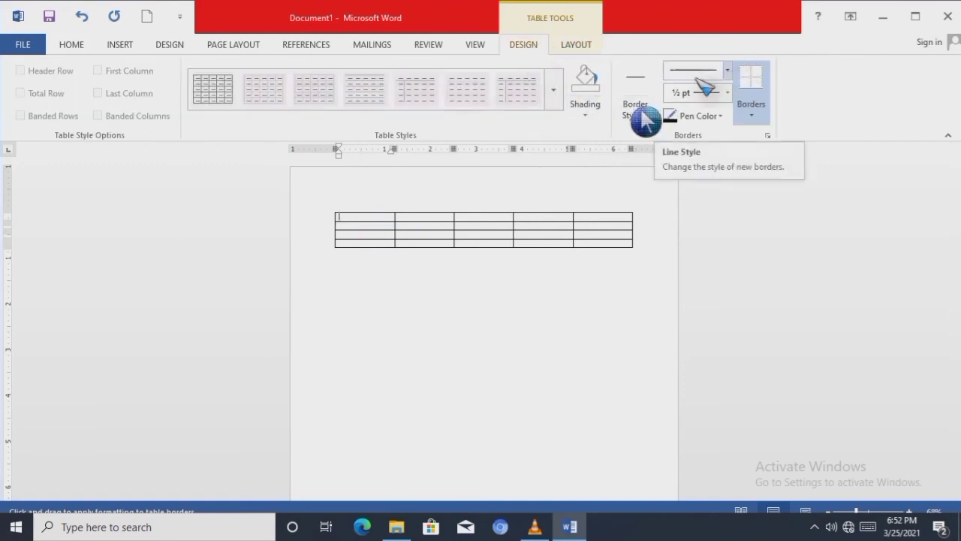
mouse_move(371, 214)
mouse_down()
mouse_move(360, 249)
mouse_move(372, 243)
mouse_up()
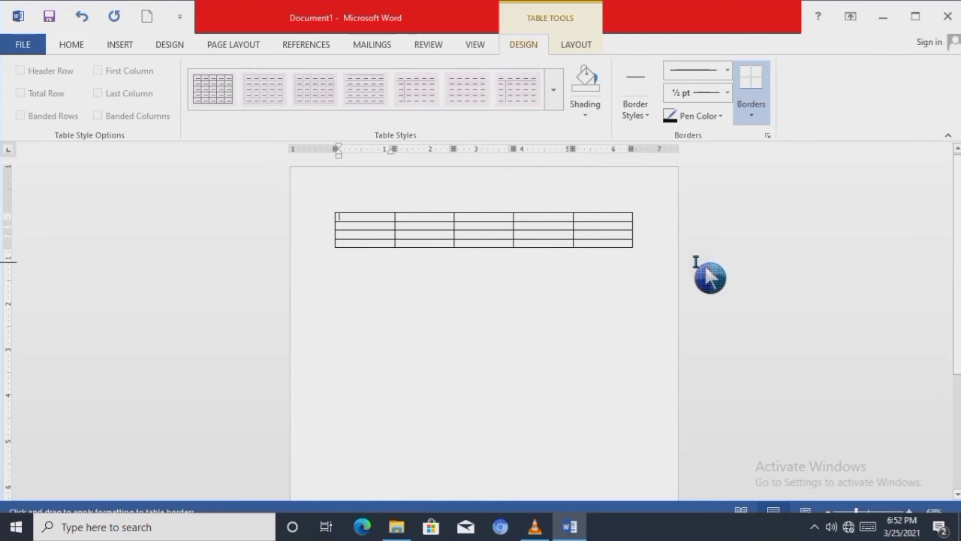
- Stop drawing borders and add three new rows at the end of the table
click(764, 87)
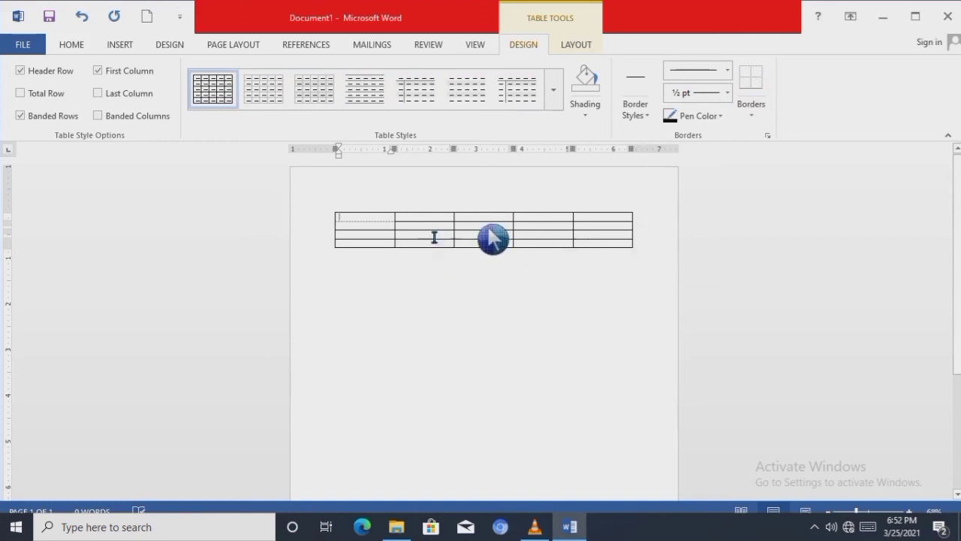
click(643, 244)
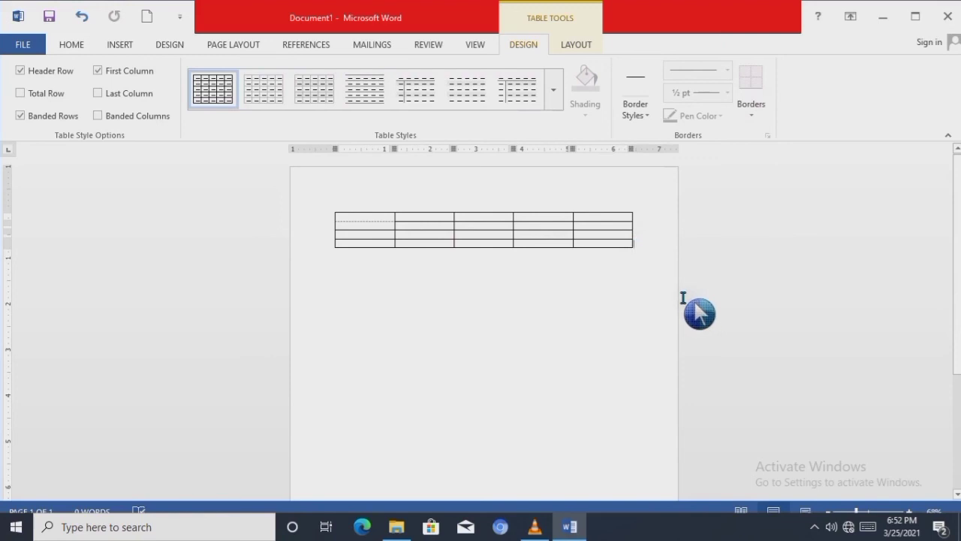
key(Tab)
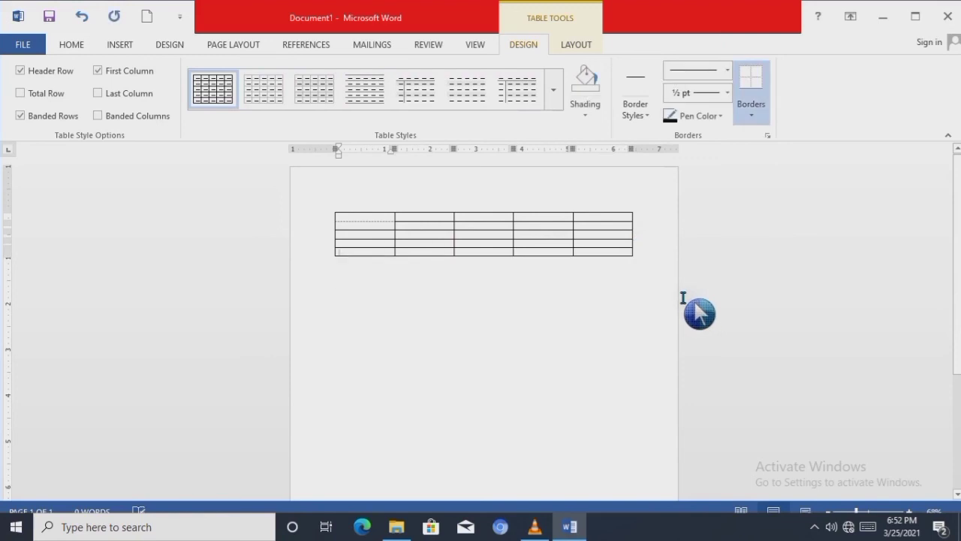
click(643, 252)
key(Return)
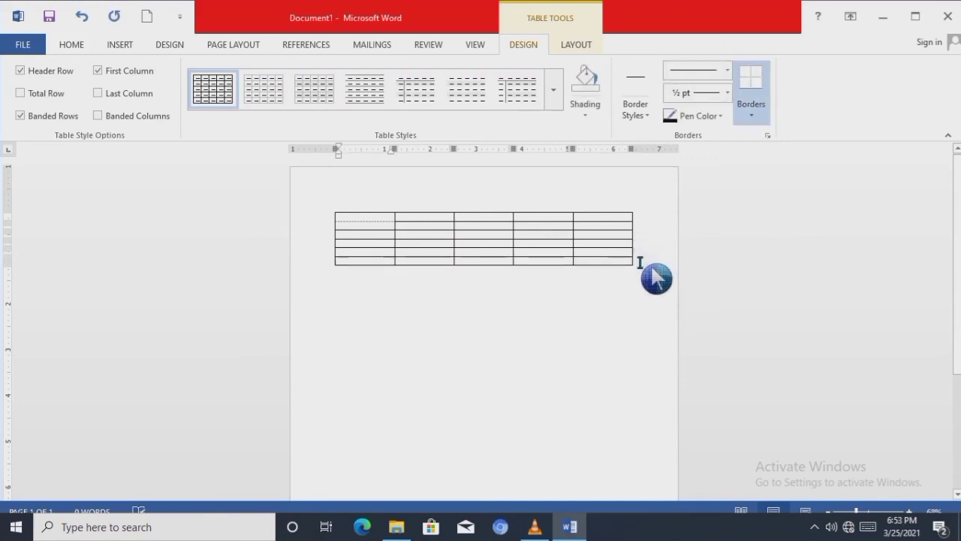
click(637, 261)
key(Return)
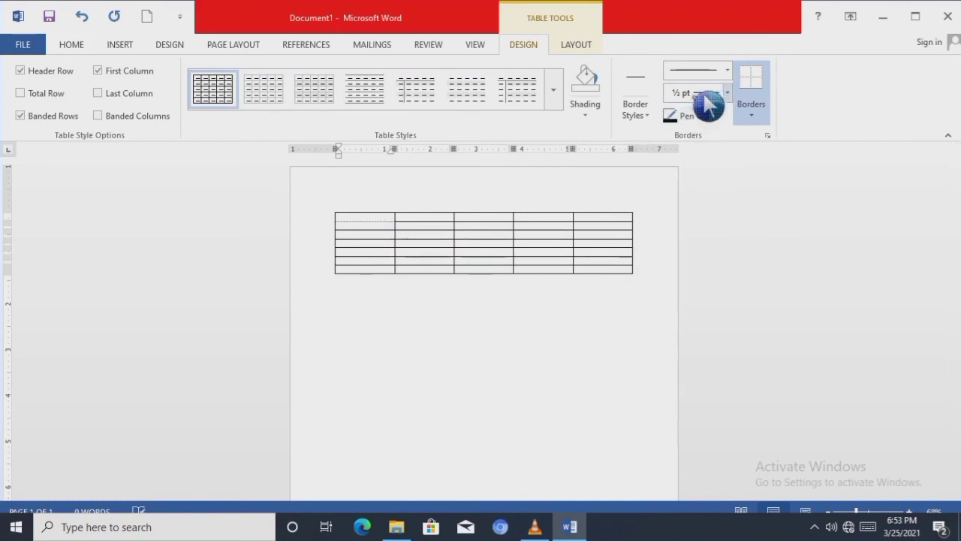
- Check the border, page layout, table layout and shading options available for the table
click(760, 109)
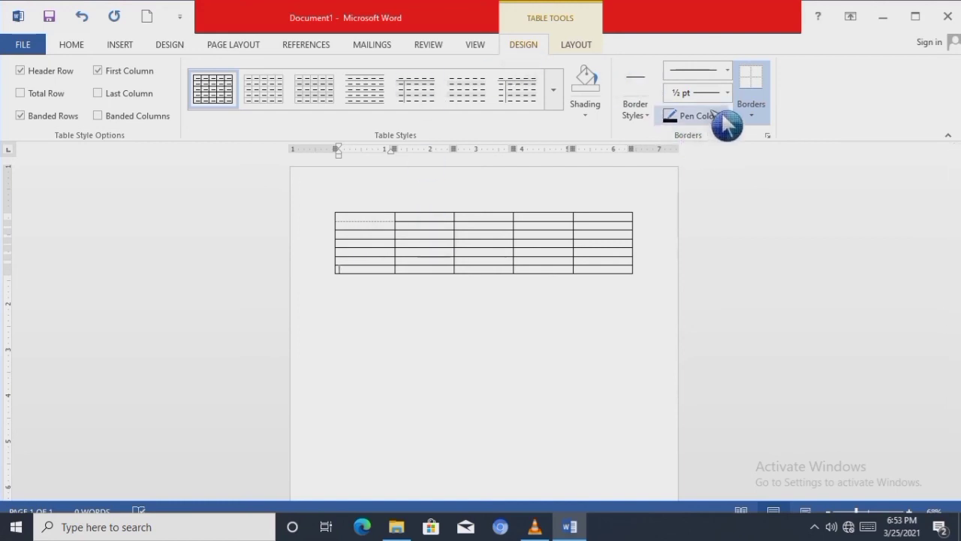
click(233, 44)
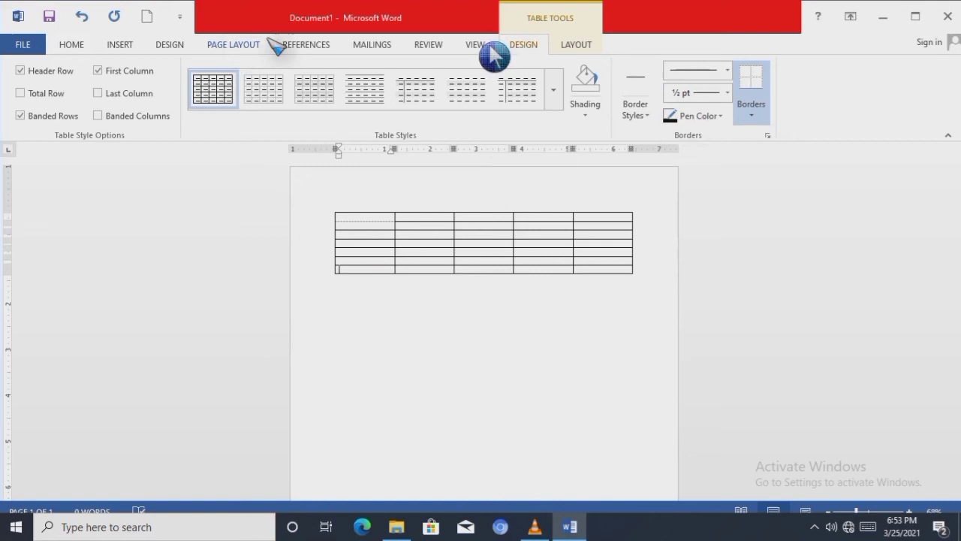
click(575, 45)
click(536, 47)
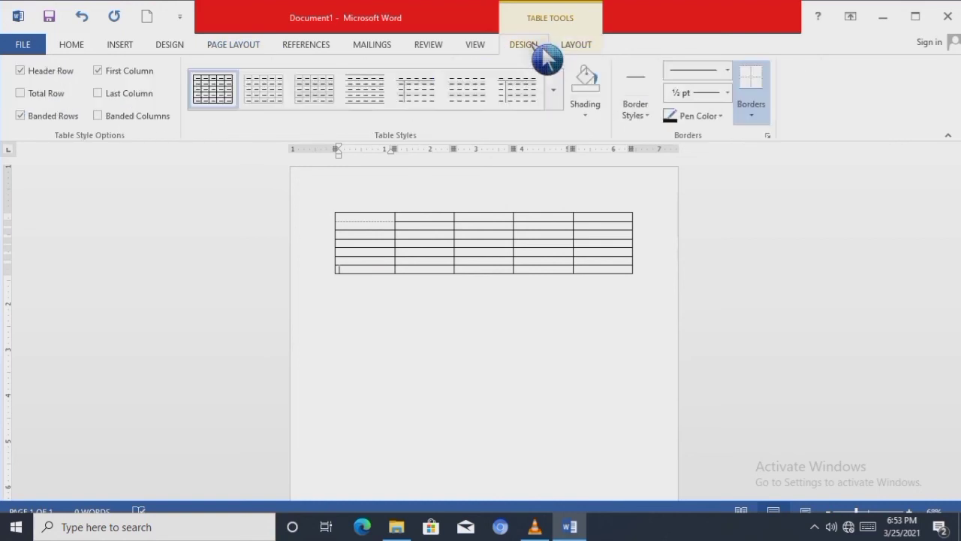
click(588, 110)
click(593, 166)
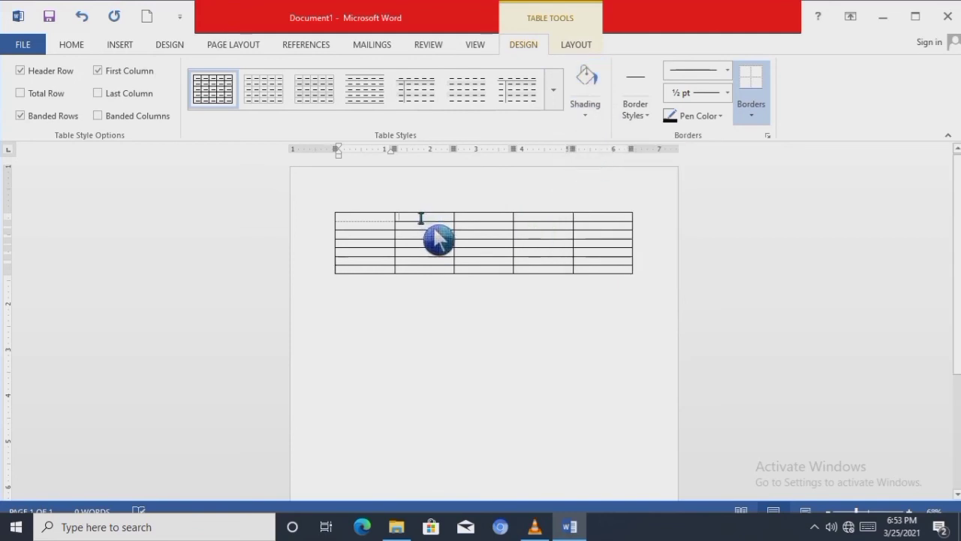
- Select cells in the second and fourth columns, and examine the commands offered for the first row's second cell
drag(423, 217, 424, 226)
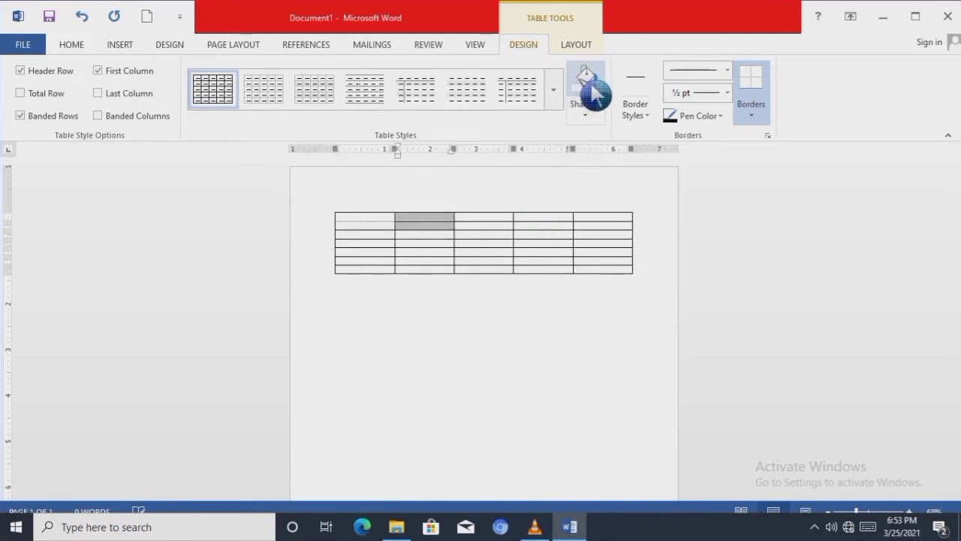
click(561, 212)
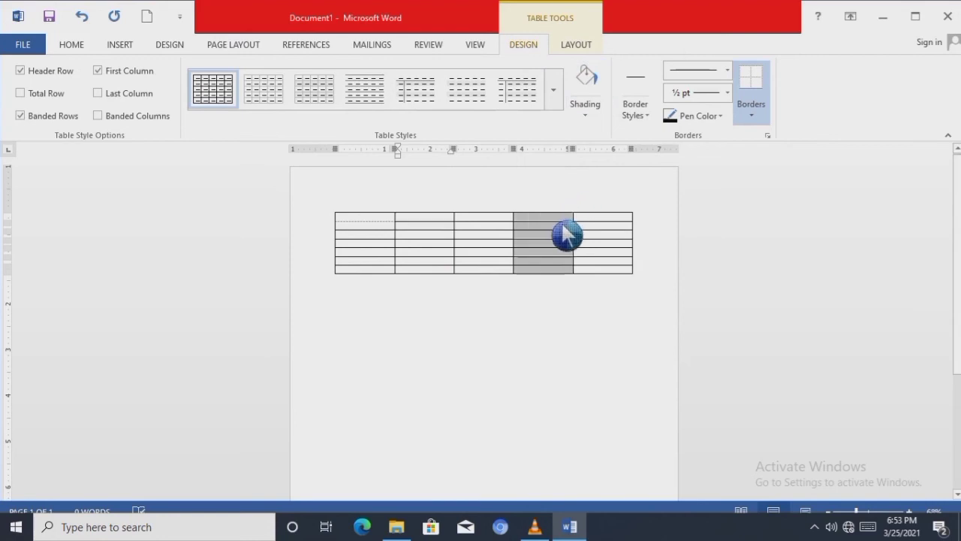
click(531, 269)
click(422, 218)
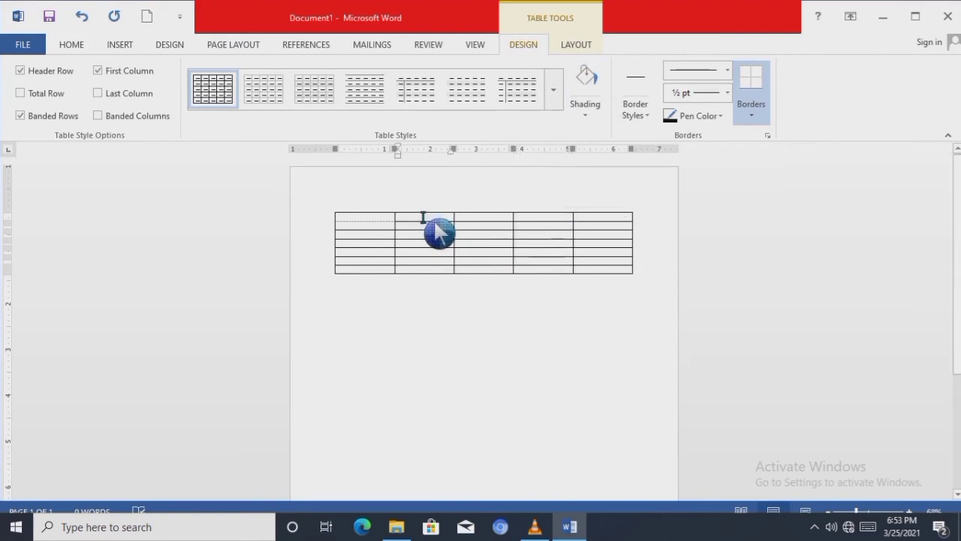
right_click(440, 234)
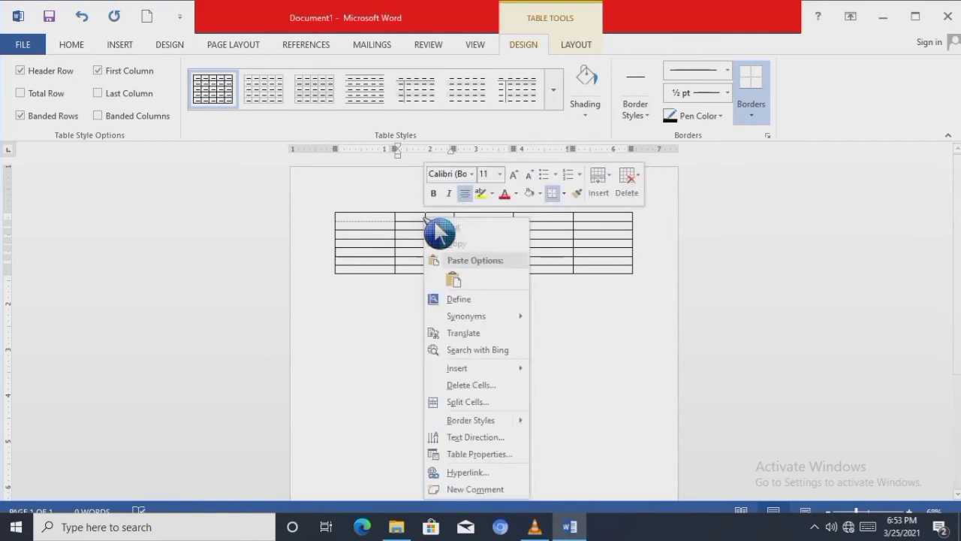
click(440, 234)
right_click(439, 234)
click(767, 208)
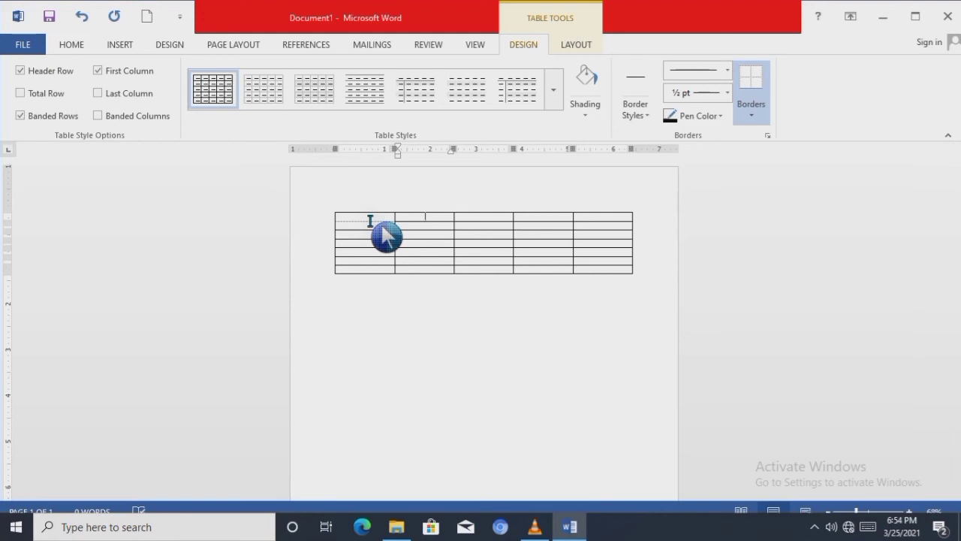
- Try inserting a one-row nested table in the first row's second cell, and undo the insertion
click(120, 44)
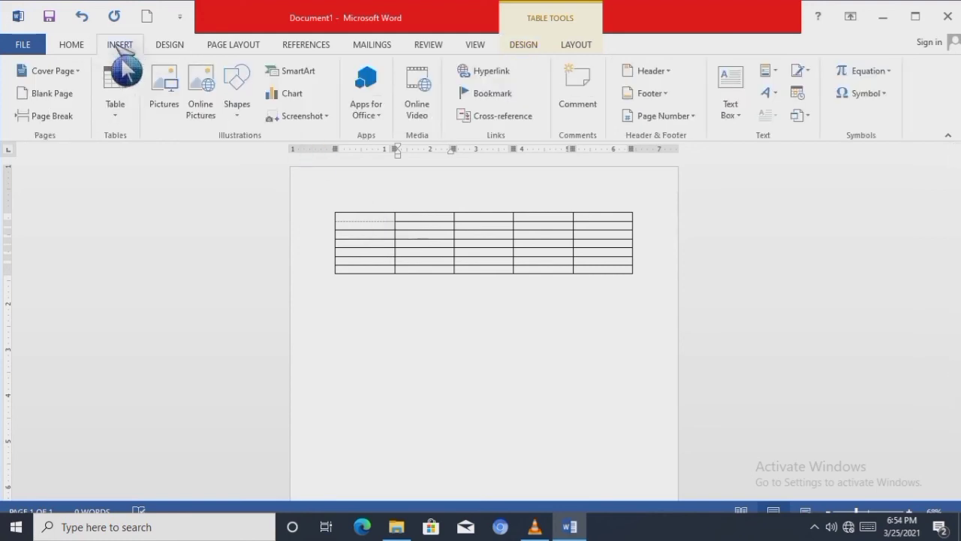
click(115, 113)
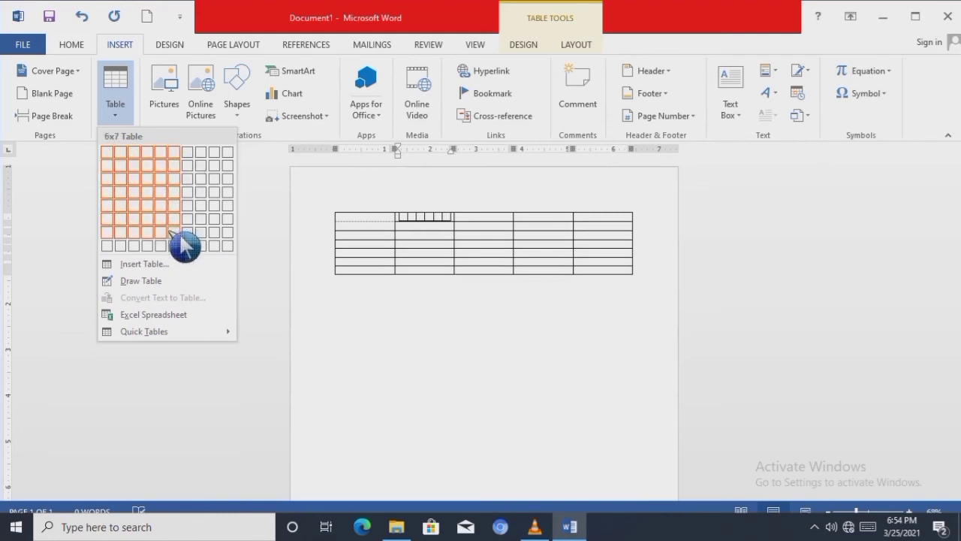
click(179, 155)
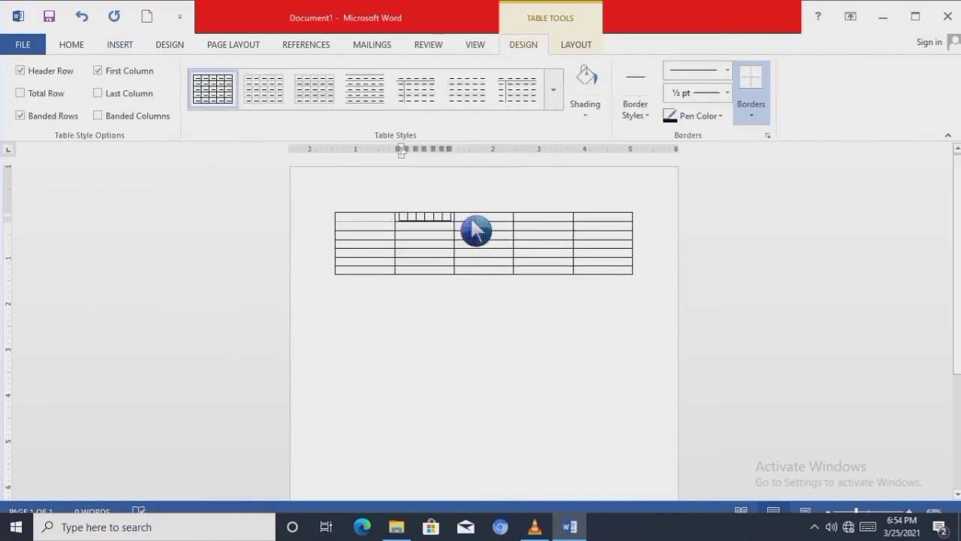
key(ctrl+z)
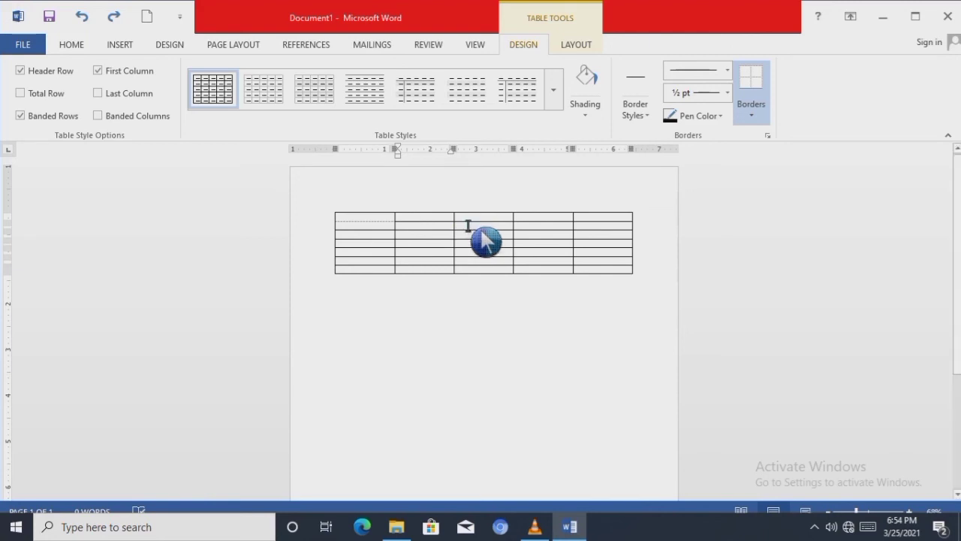
- Shade all cells of the table's first two rows with the standard green color
mouse_move(343, 217)
mouse_down()
mouse_move(436, 229)
mouse_move(628, 223)
mouse_up()
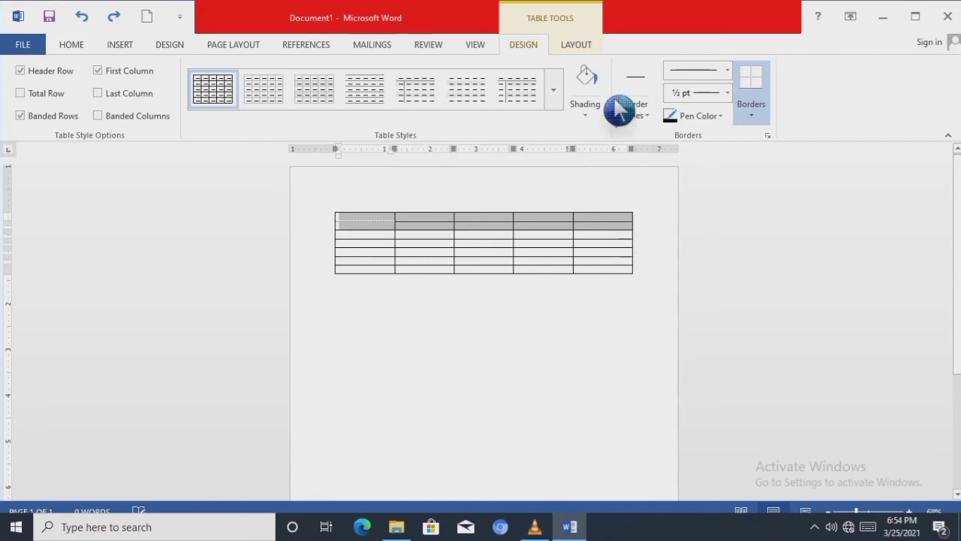
click(594, 120)
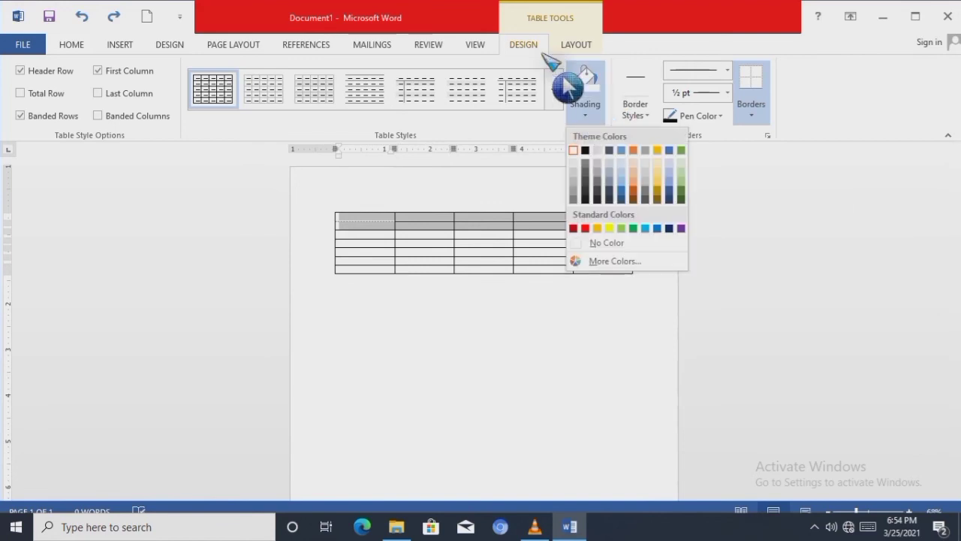
click(634, 229)
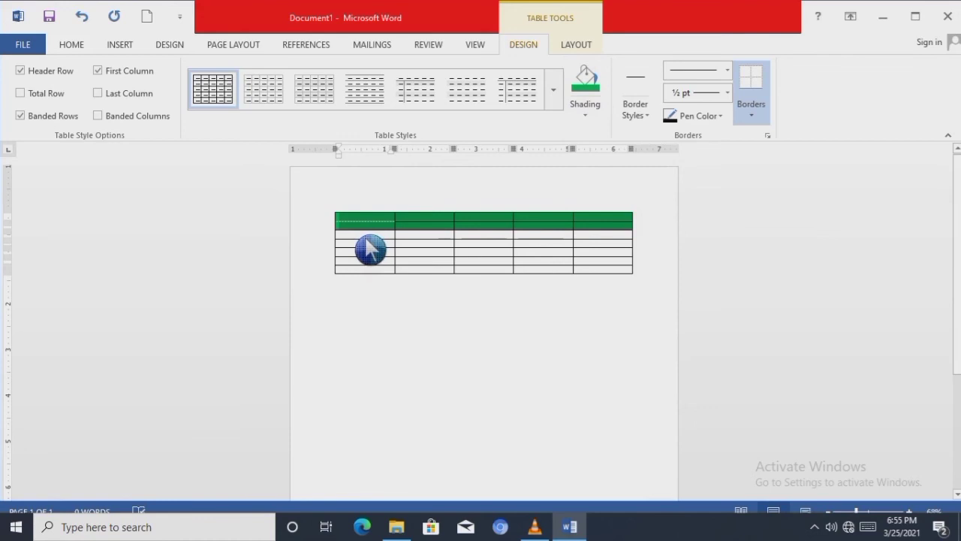
- Make the second row slightly taller and shade the first-column cells below the green rows yellow
mouse_move(359, 236)
mouse_down()
mouse_move(362, 261)
mouse_move(370, 242)
mouse_up()
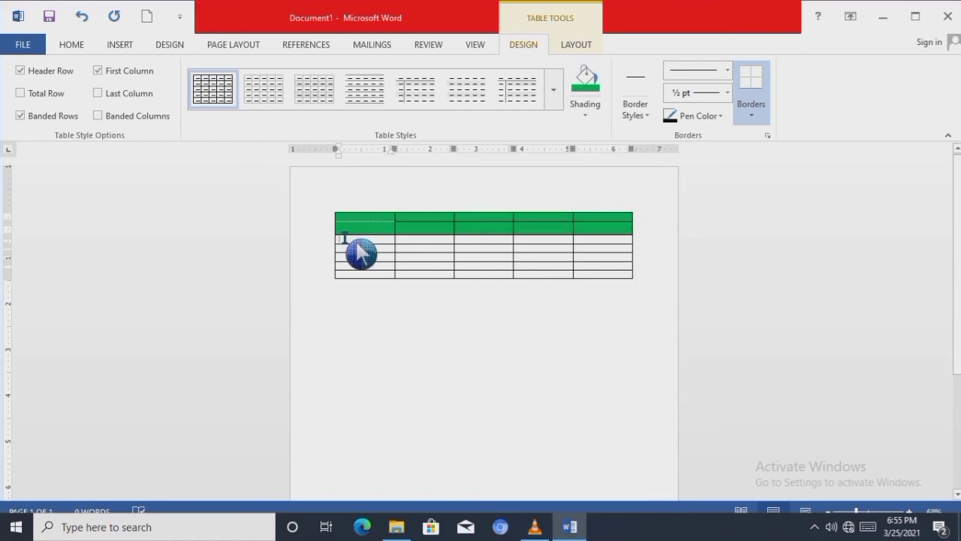
click(344, 239)
drag(344, 238, 386, 273)
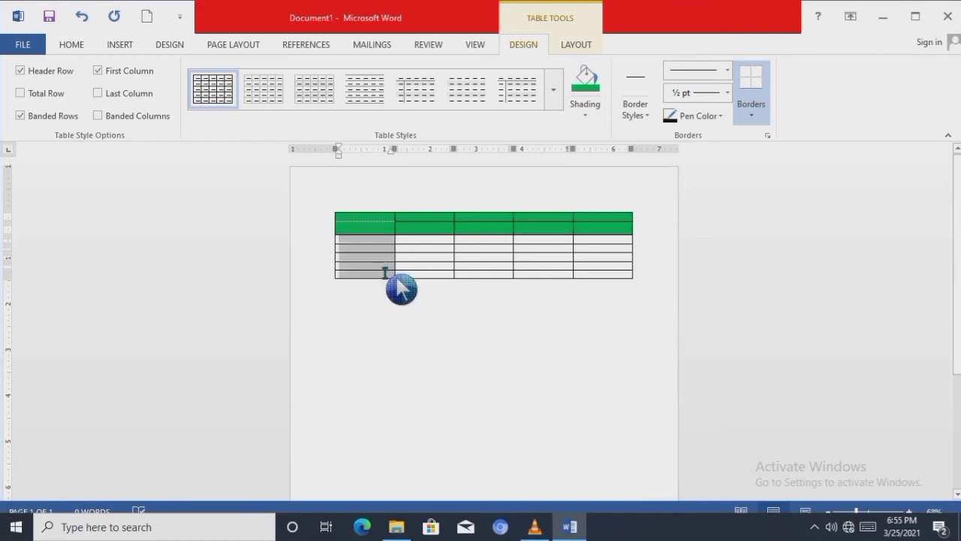
click(585, 114)
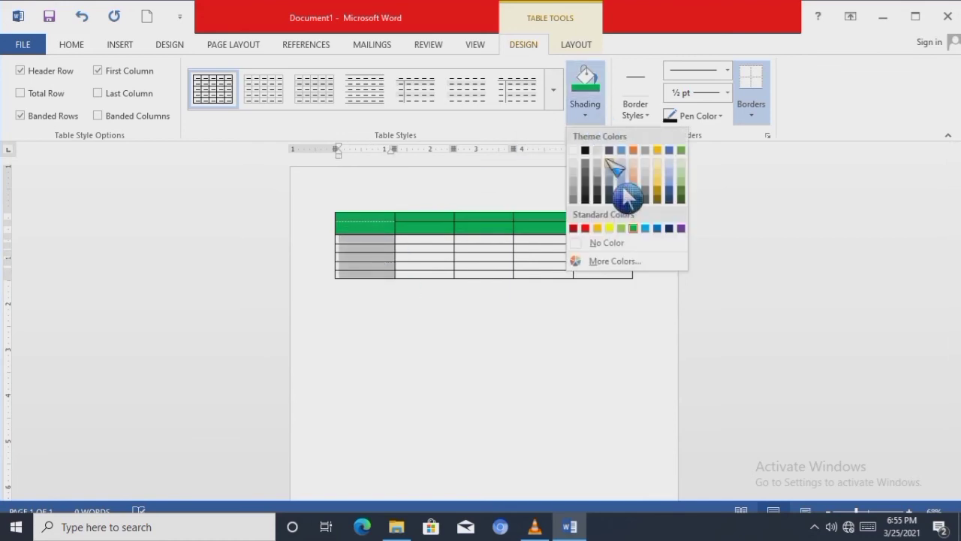
click(610, 228)
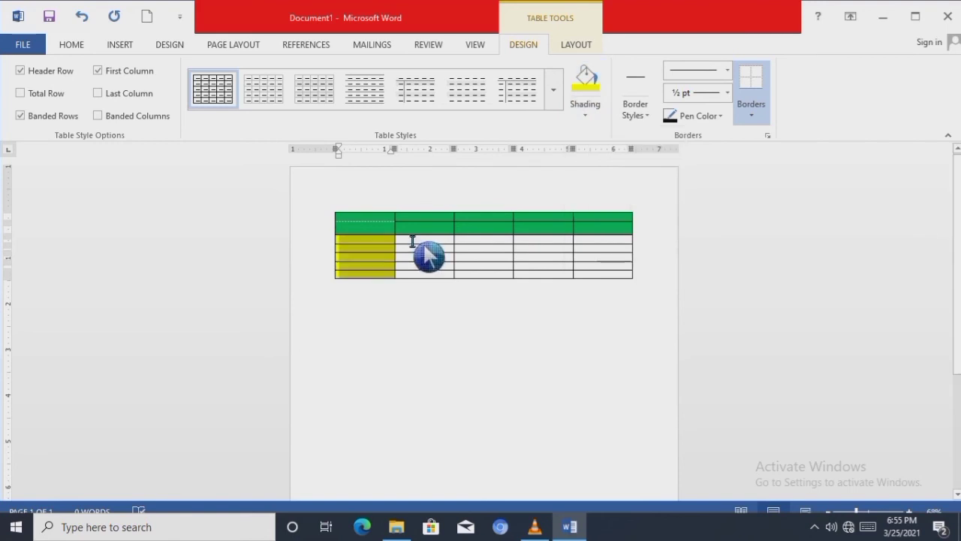
- Shade the second-column cells below the green rows with a darker theme blue
drag(418, 241, 440, 288)
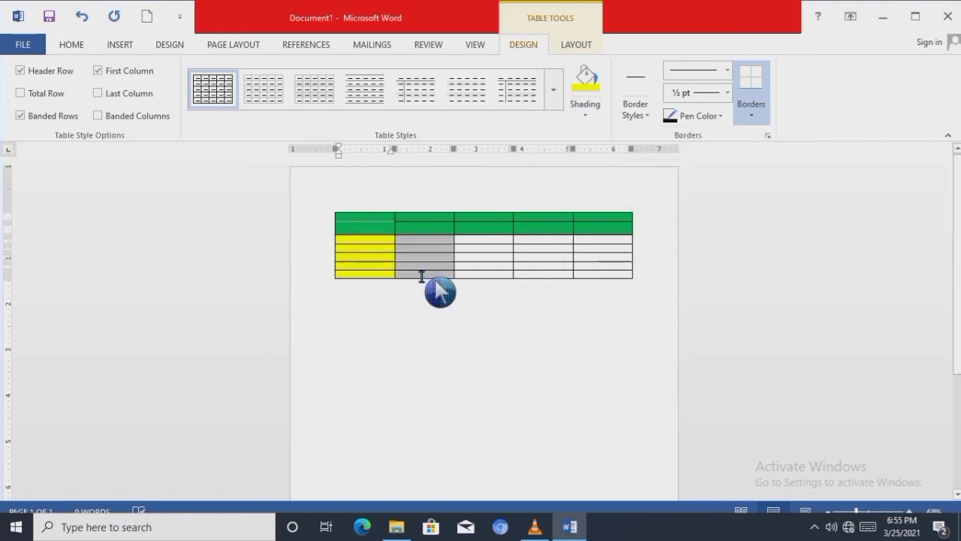
click(590, 118)
click(621, 191)
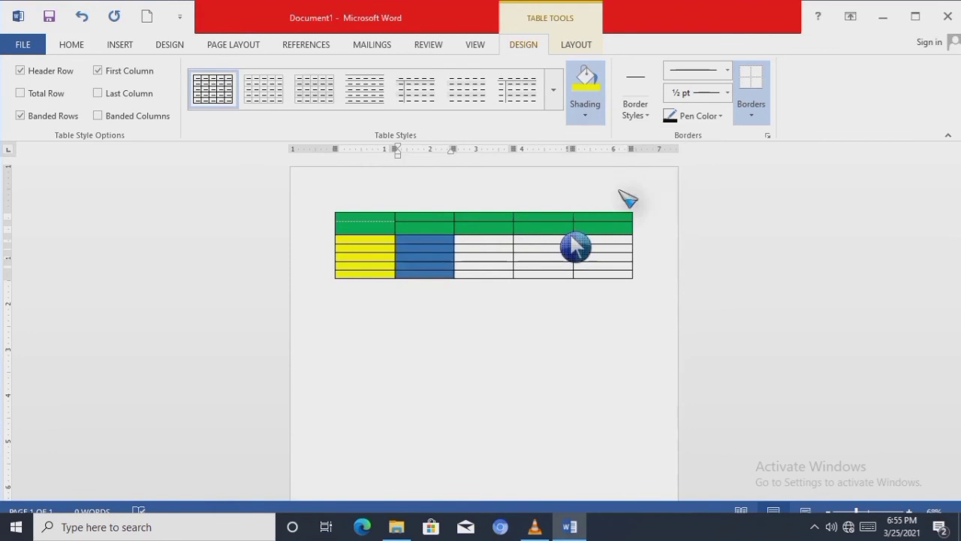
click(491, 249)
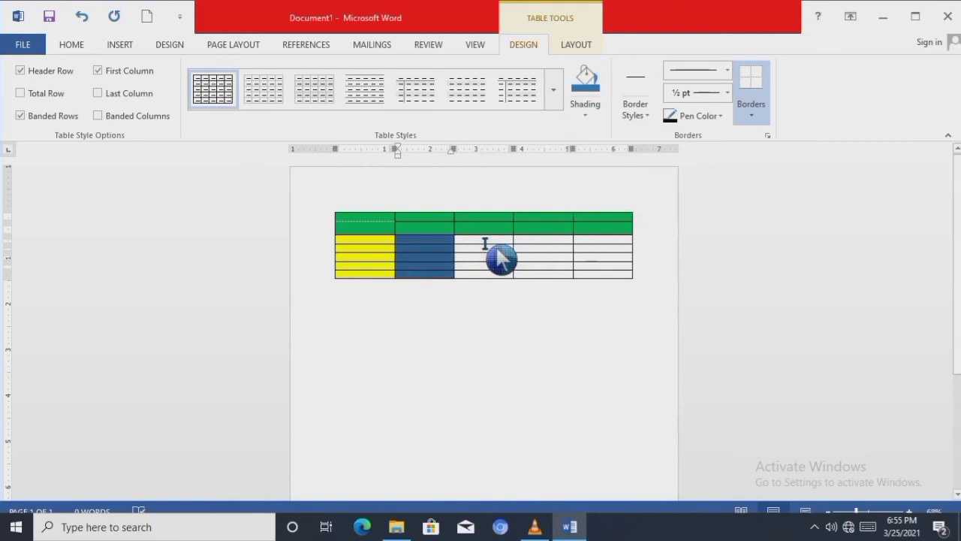